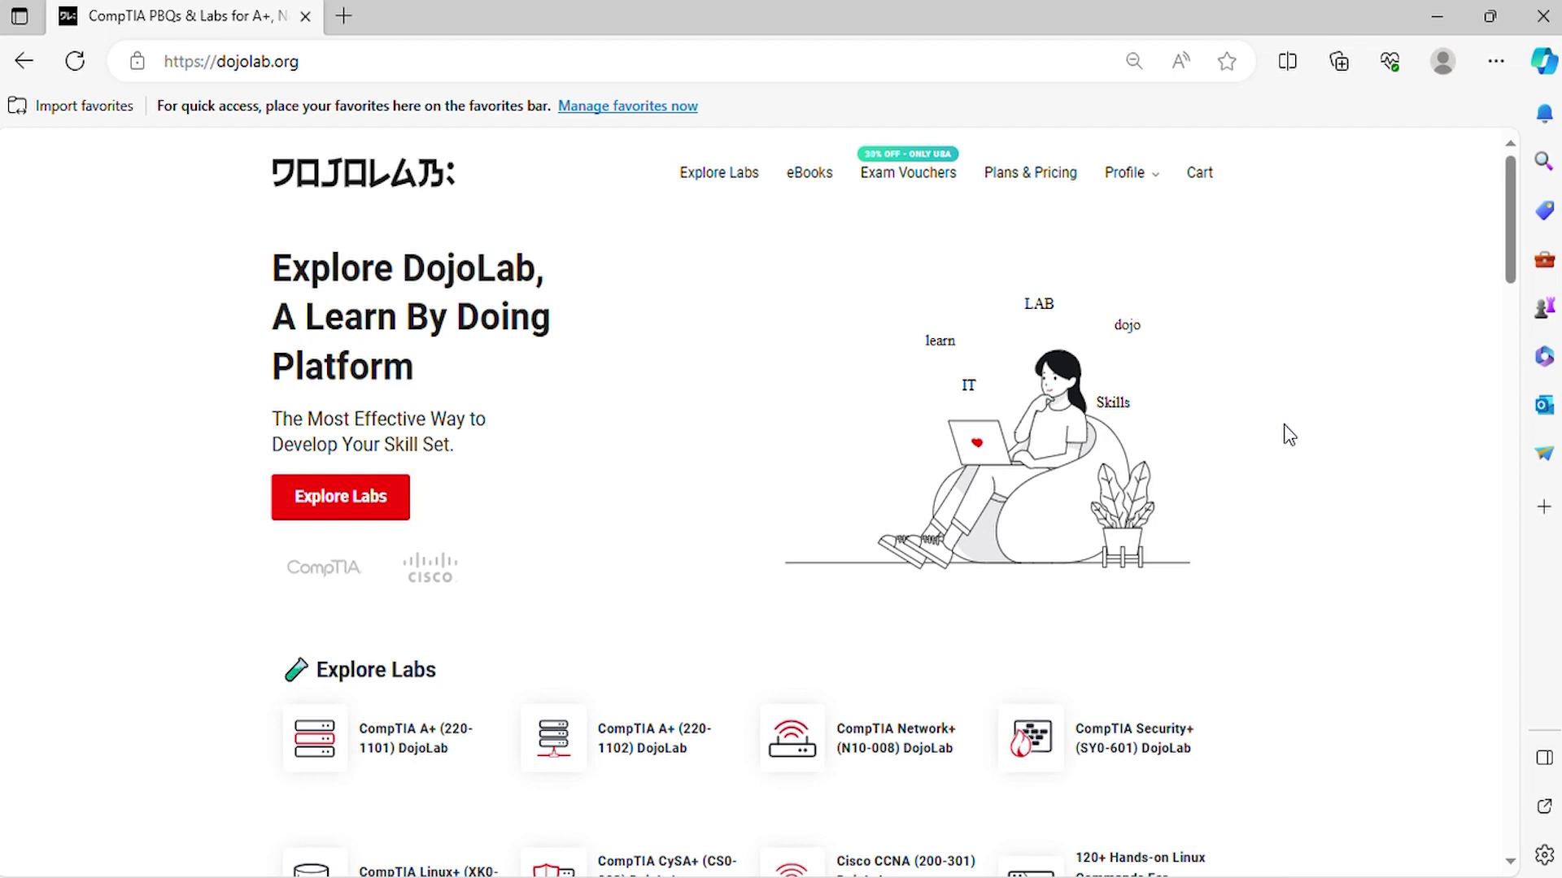
scroll(1286, 433, "down", 2)
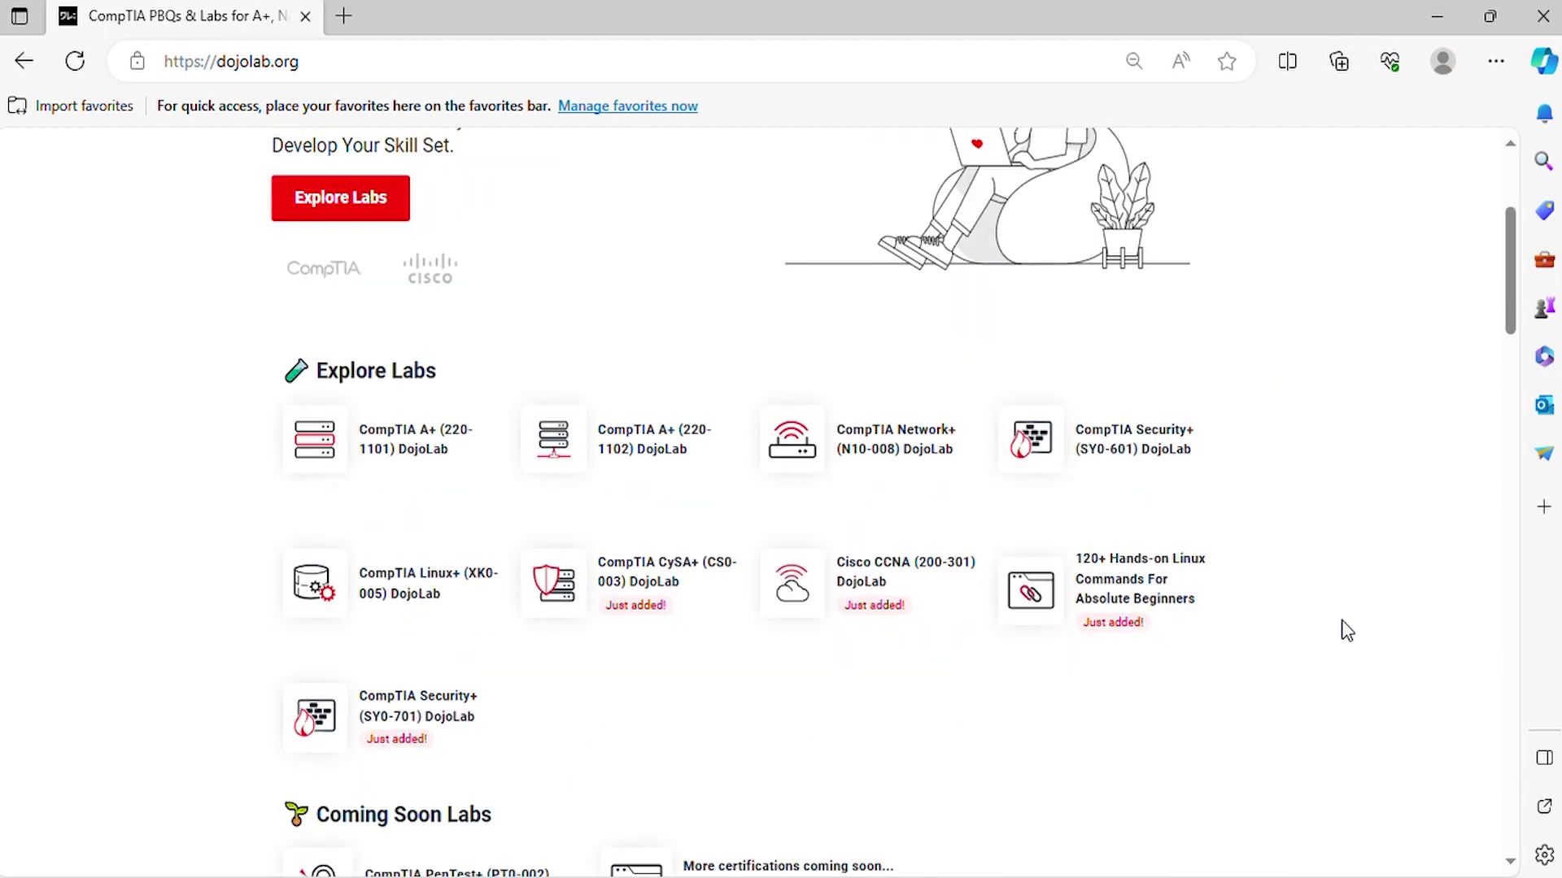
Open the CompTIA Linux+ (XK0-005) Dojo Lab page from Explore Labs.
left_click(421, 601)
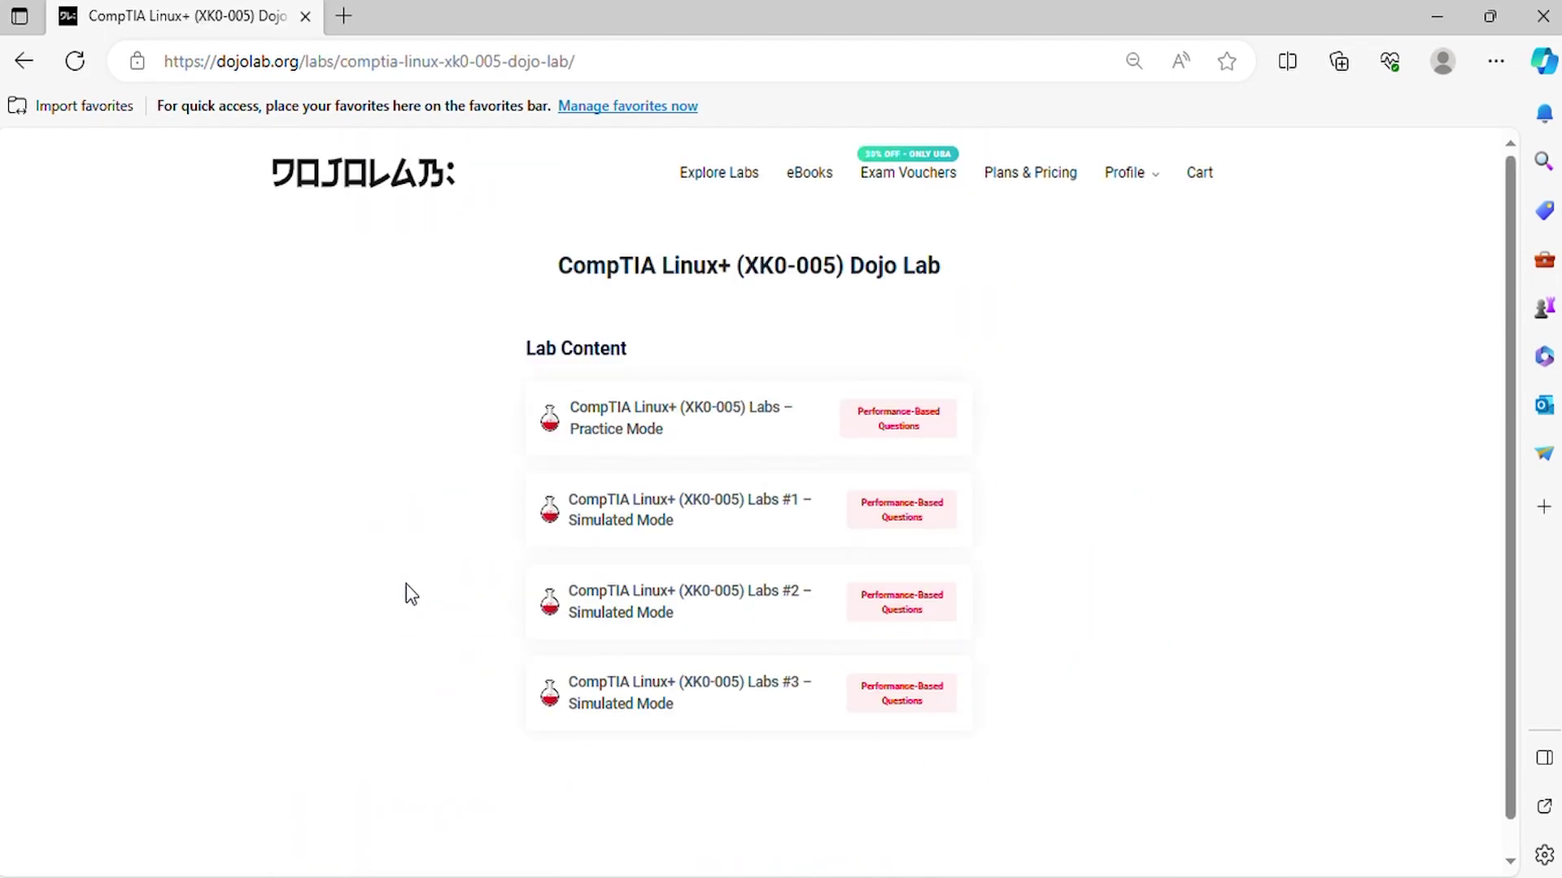
Launch CompTIA Linux+ (XK0-005) Labs #1 in simulated mode.
left_click(622, 517)
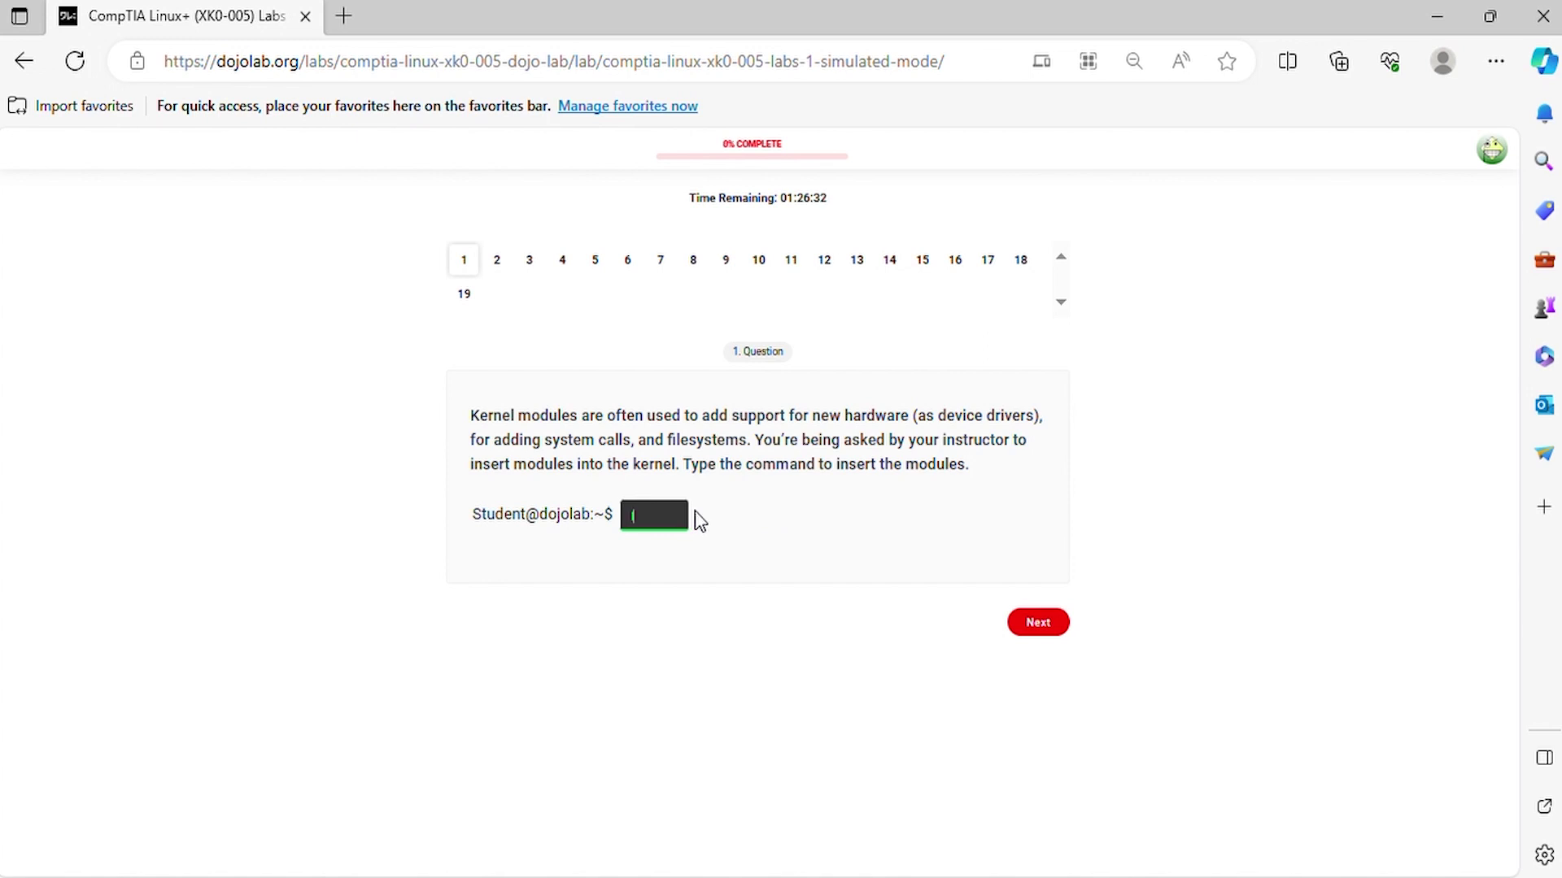
type("lsmod")
Submit question 1's answer, then submit 'ifconfig -a' for question 2.
left_click(1038, 623)
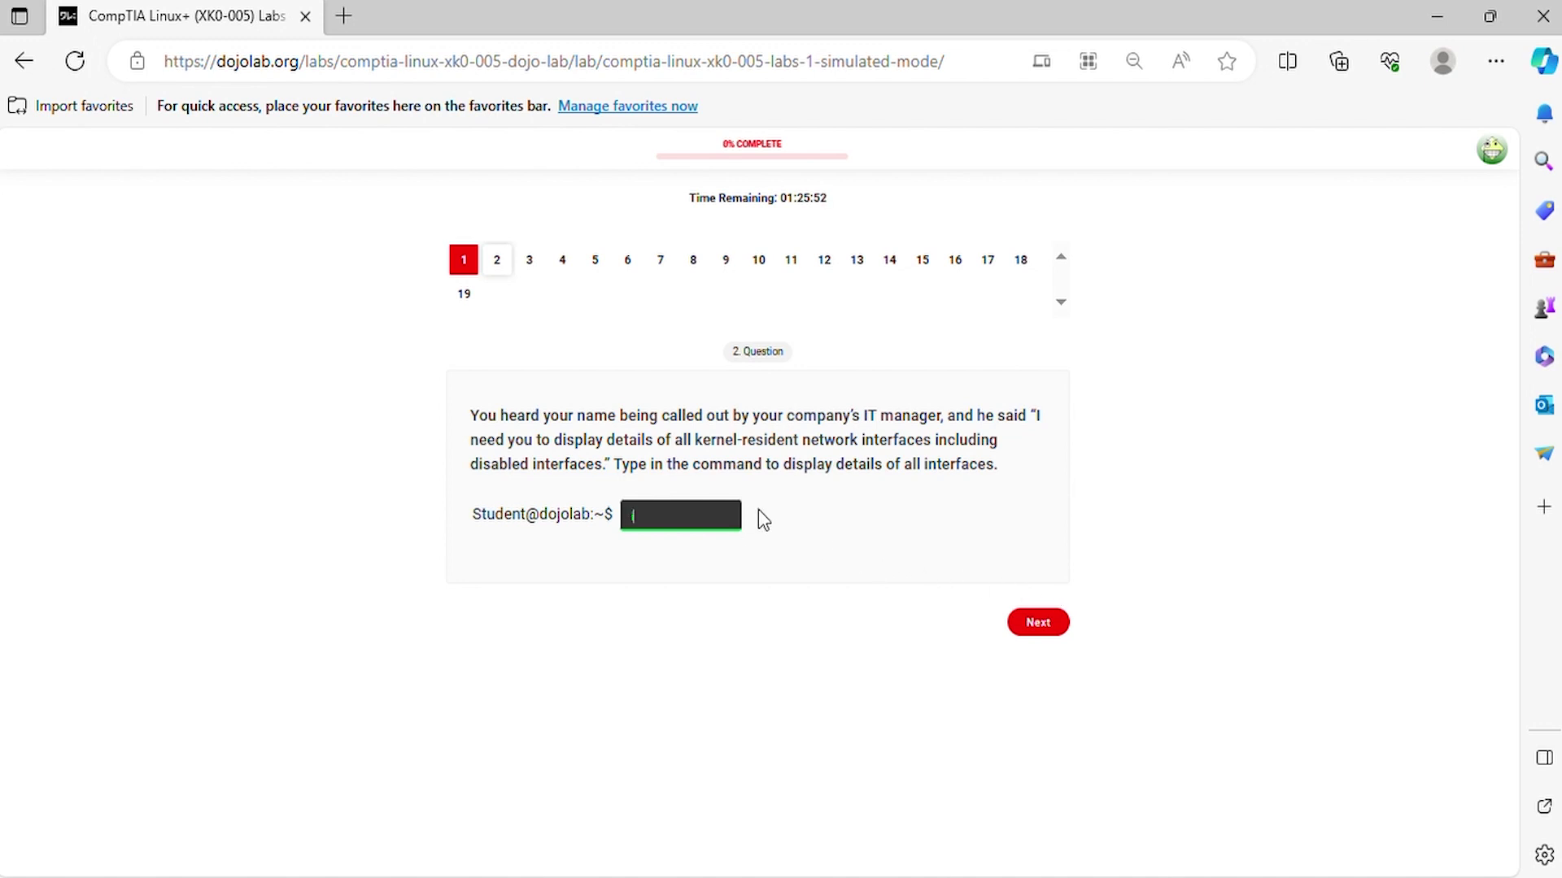
type("ifco")
type("nfi")
type("g -a")
left_click(1046, 628)
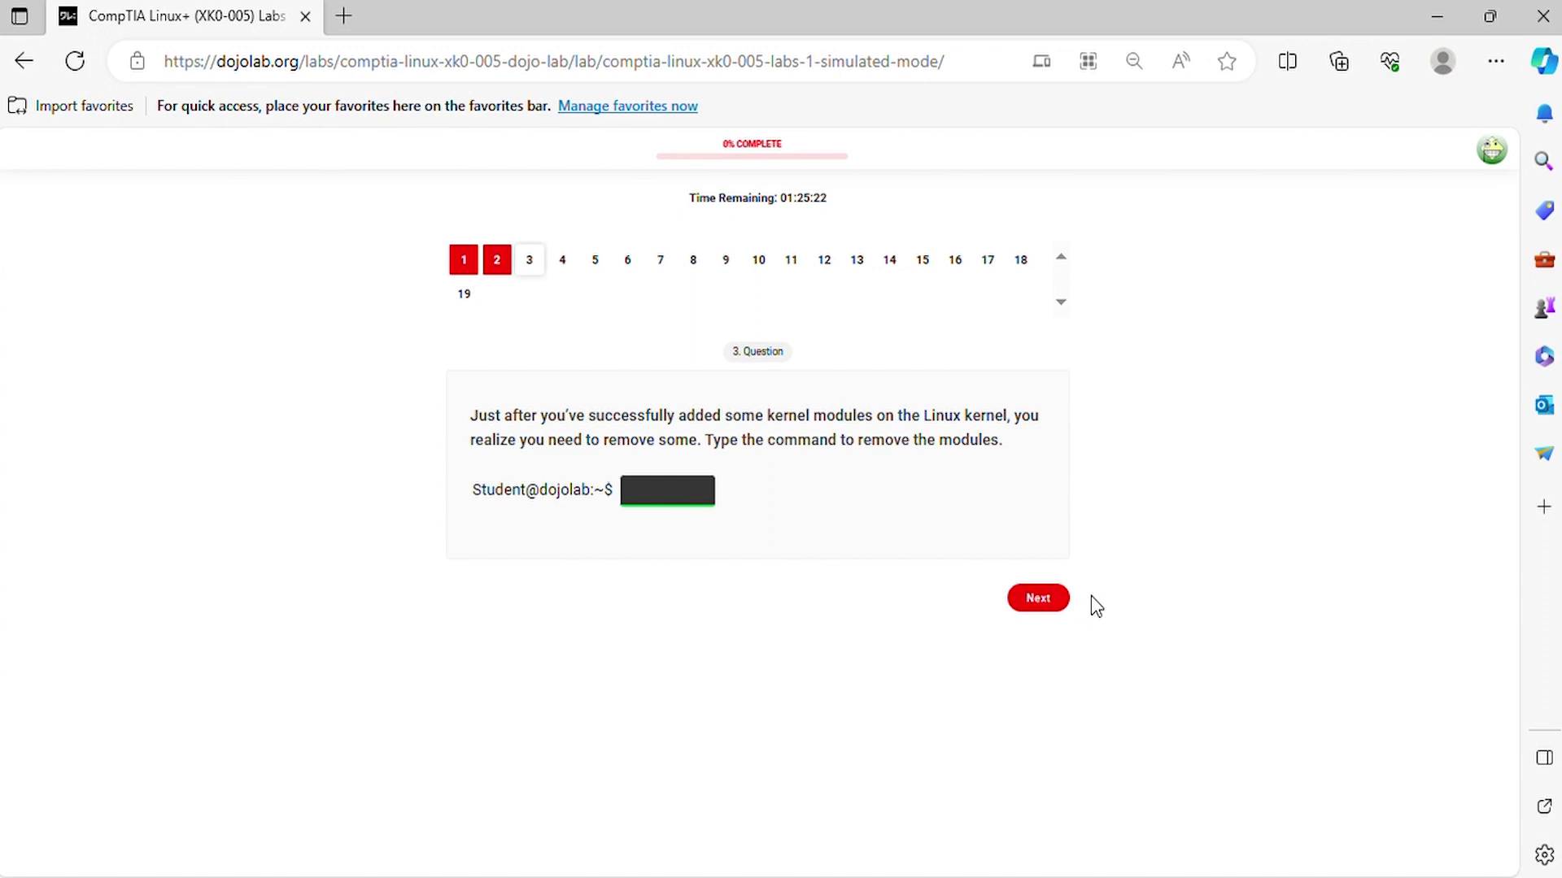
Enter 'modprobe' as question 3's kernel-module removal answer and submit it.
left_click(711, 500)
type("mod")
type("pro")
type("be")
left_click(1040, 602)
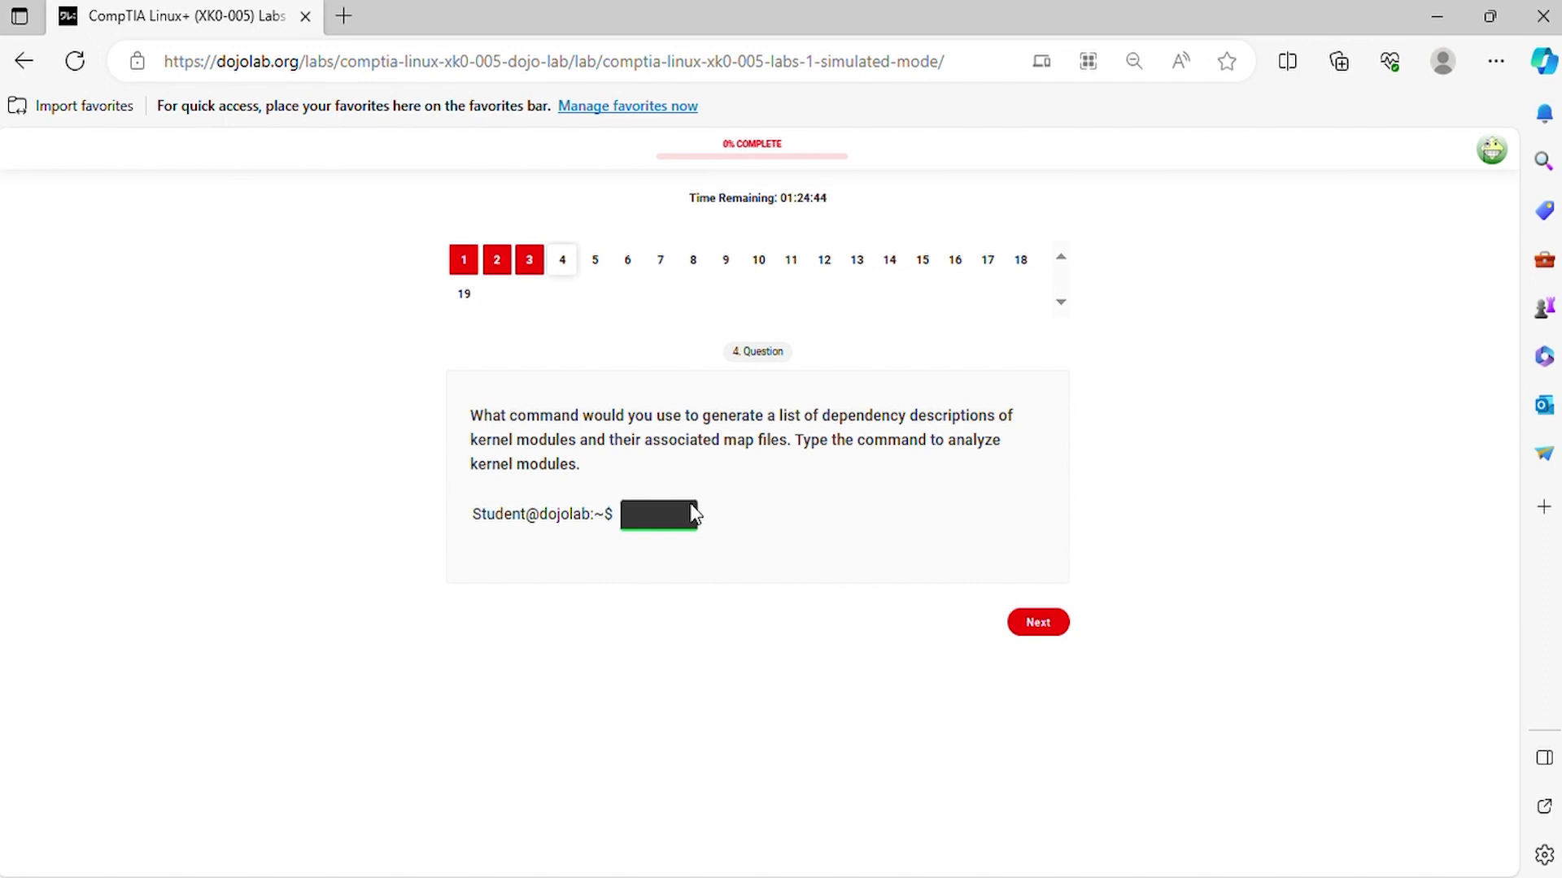
Focus question 4's answer box to enter 'depmod'.
left_click(665, 517)
type("de")
type("pmo")
type("d")
left_click(1048, 624)
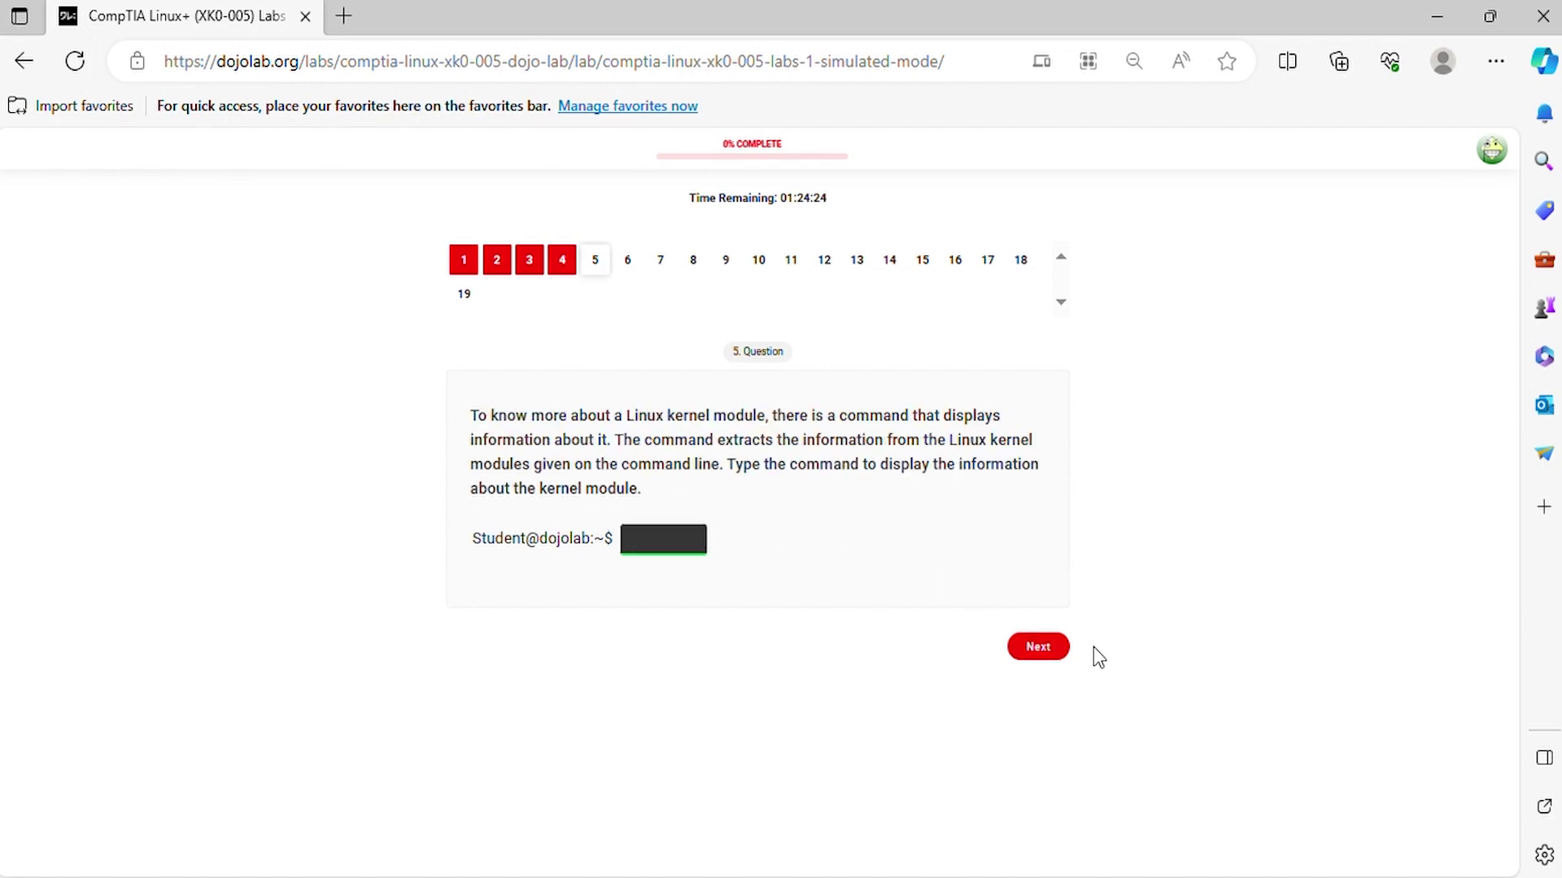